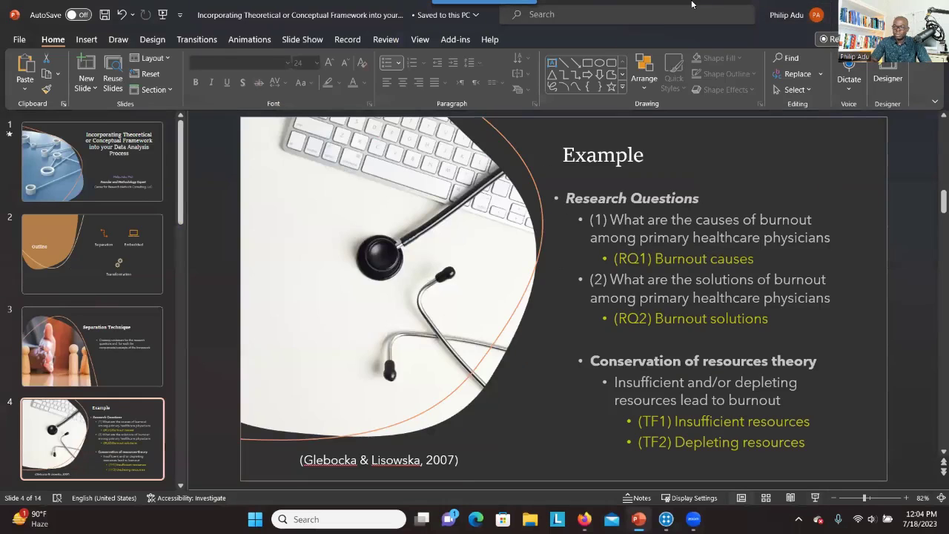
left_click(864, 11)
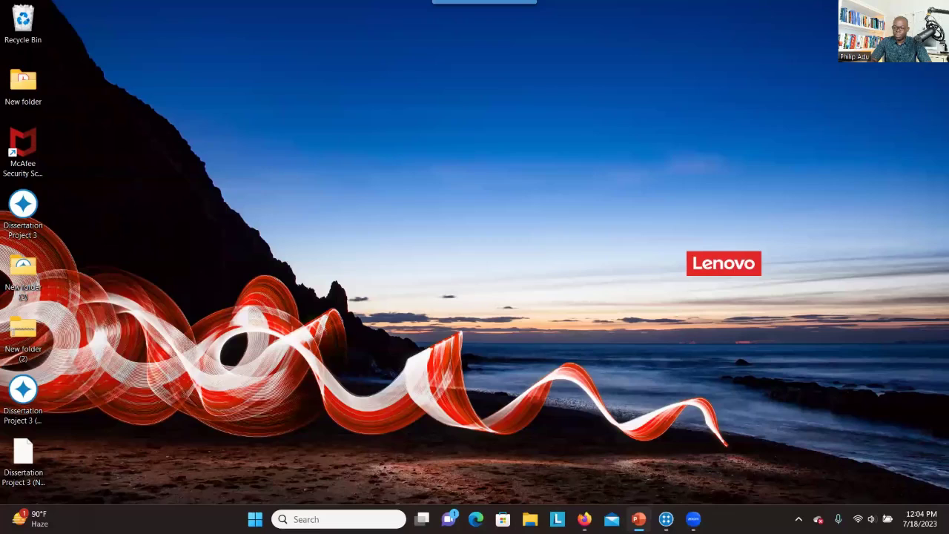
left_click(660, 518)
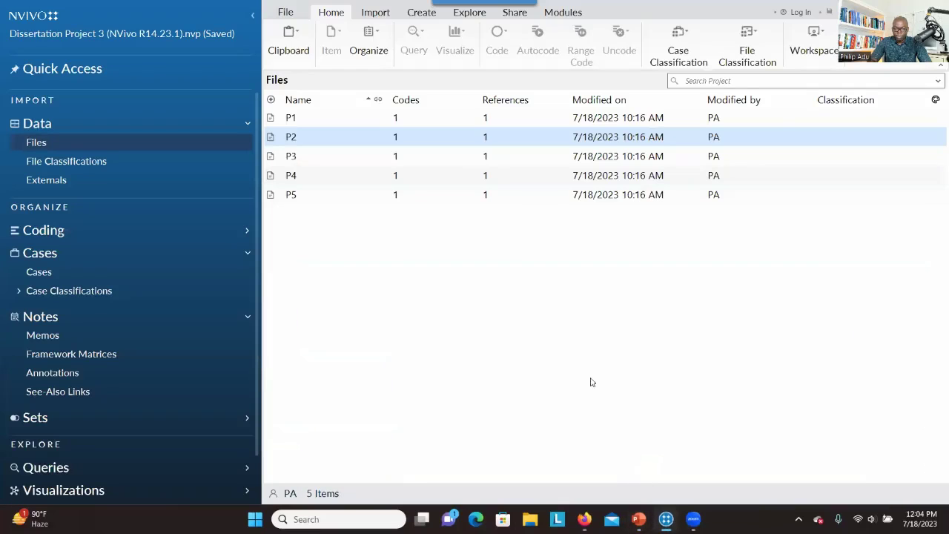
double_click(738, 7)
left_click(777, 55)
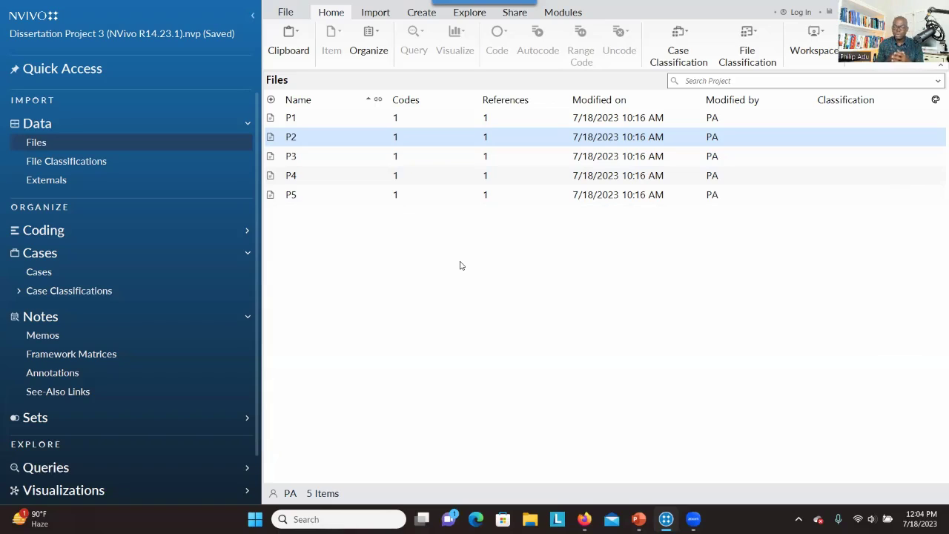
key("alt+Tab")
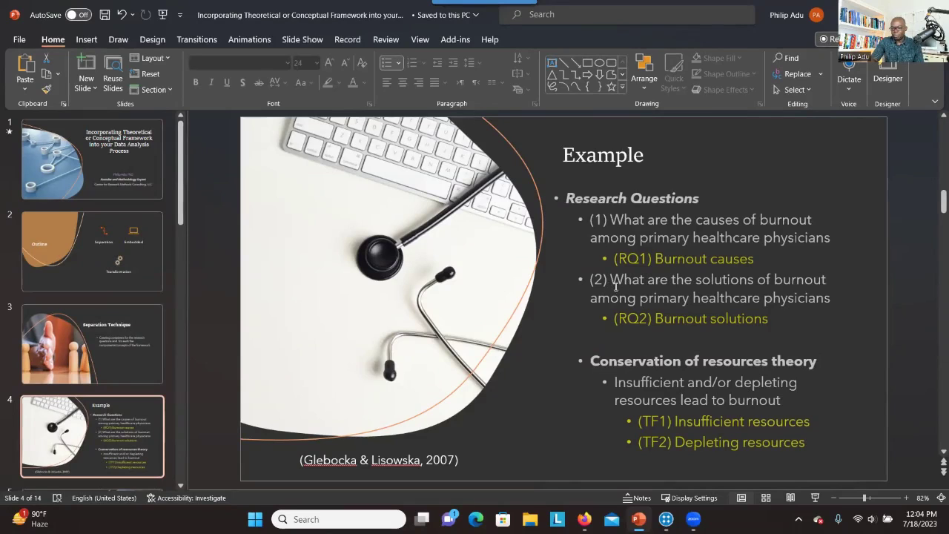
End both slide 4 research questions with '?', then expand Coding in NVivo's Navigation pane.
left_click(829, 237)
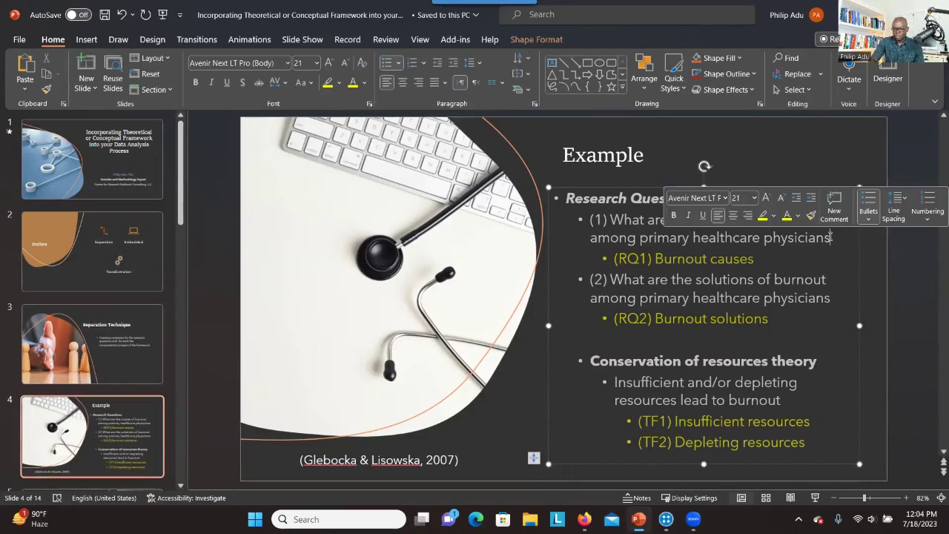
type("?")
left_click(836, 298)
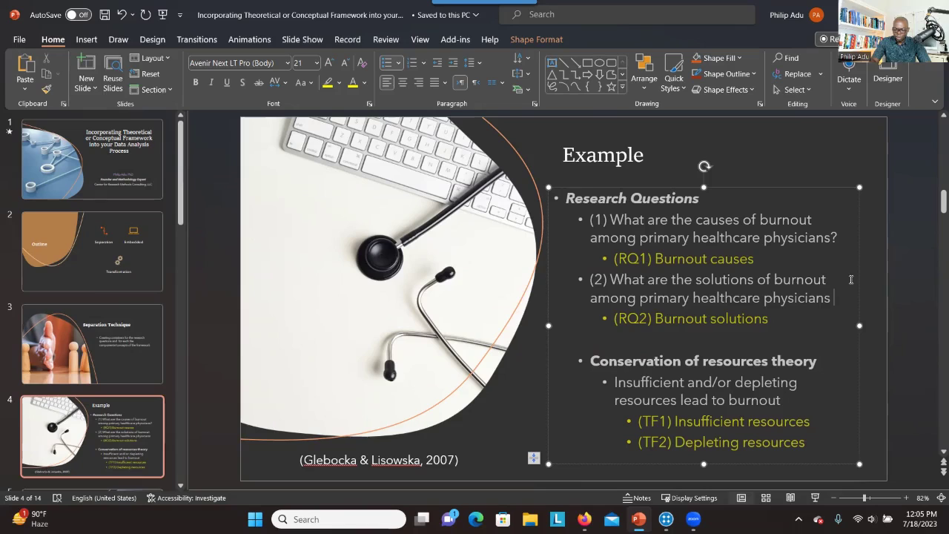
key("BackSpace")
type("?")
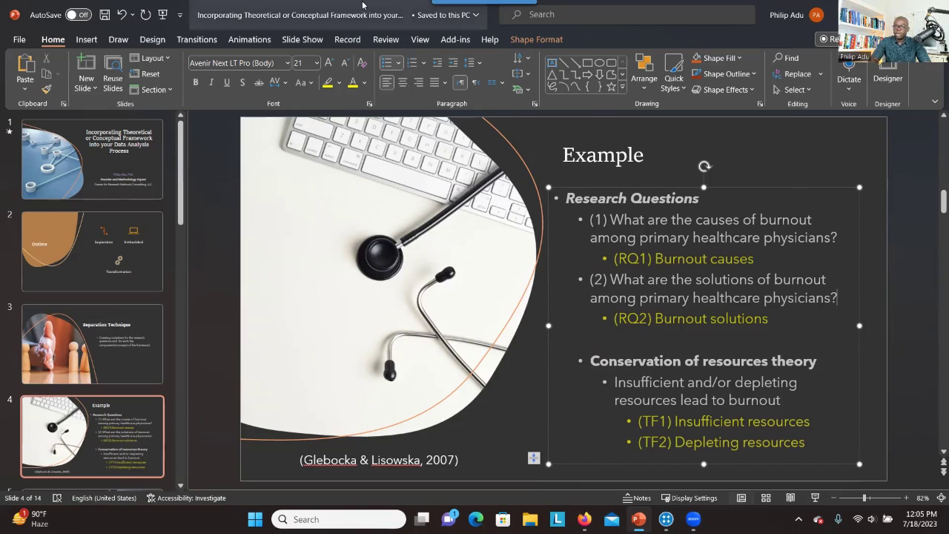
key("alt+Tab")
left_click(111, 234)
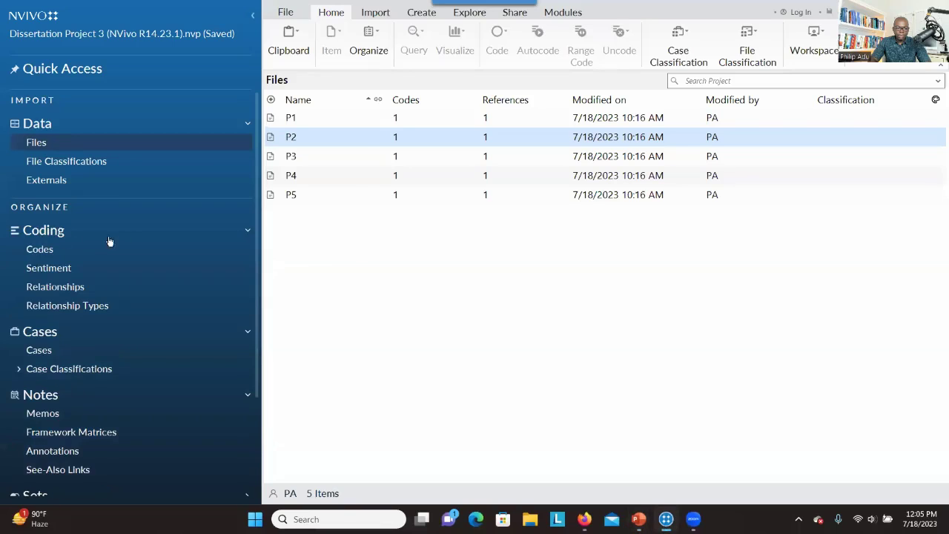
In the Codes list, start a new code named '(RQ1) Burnout causes' pasted from the slide.
left_click(62, 252)
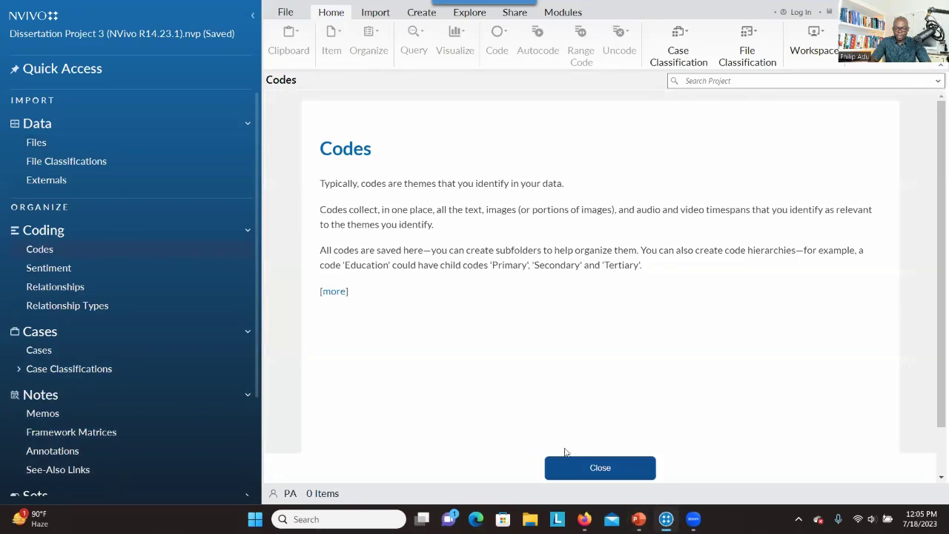
left_click(569, 466)
right_click(427, 242)
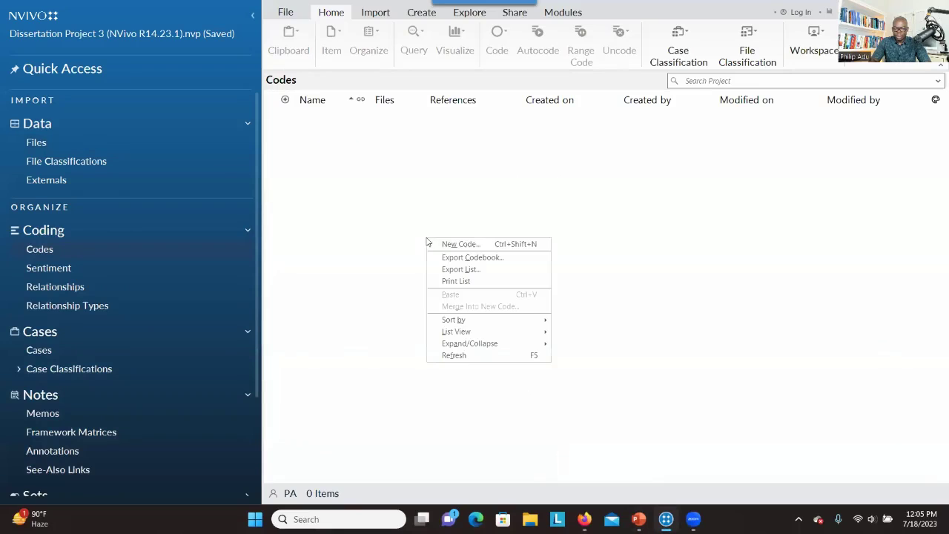
left_click(458, 244)
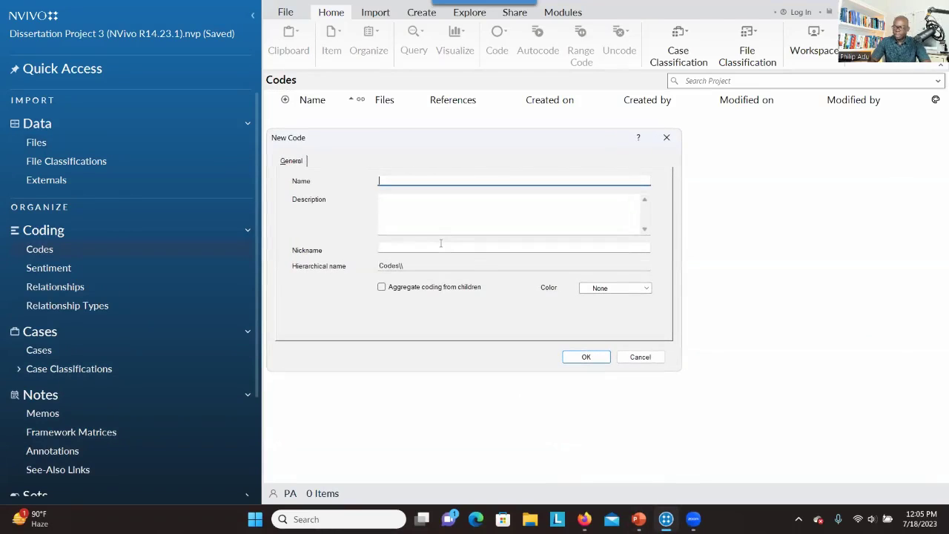
key("alt+Tab")
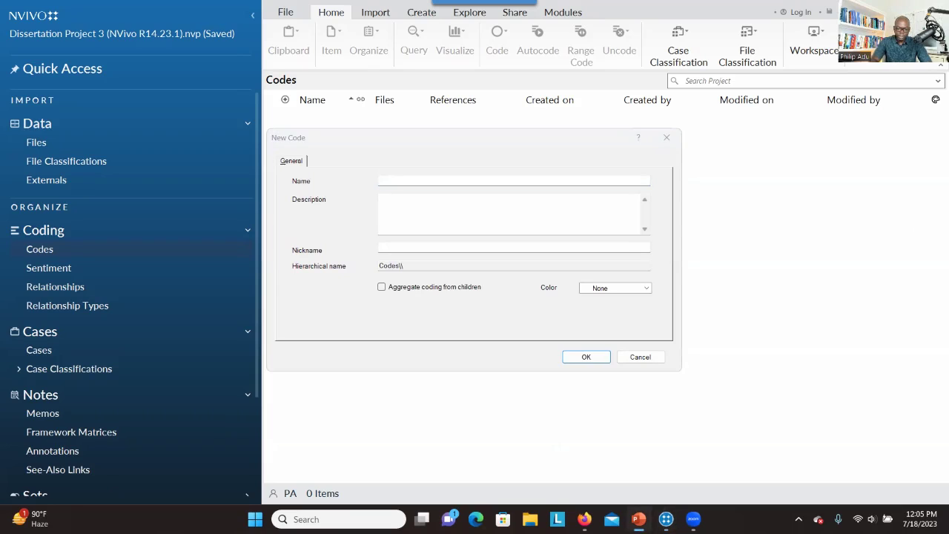
left_click(395, 179)
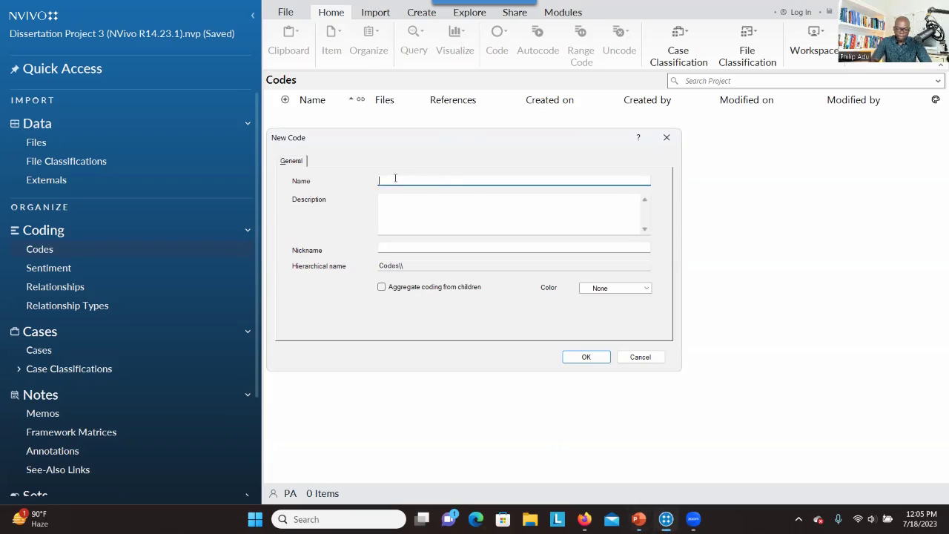
type("(RQ1) Burnout causes")
Paste research question 1 as its description, enable aggregate coding from children, and create it.
left_click(425, 200)
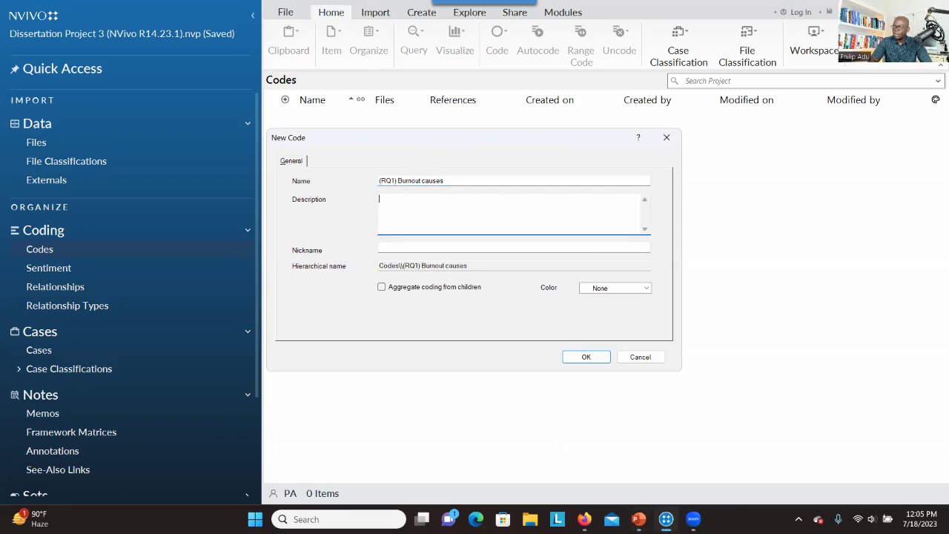
key("alt+Tab")
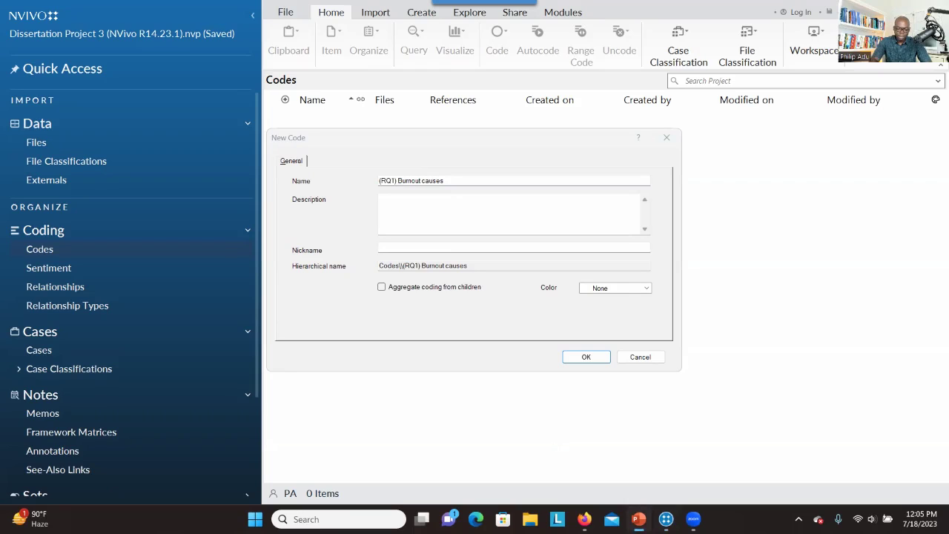
left_click(458, 212)
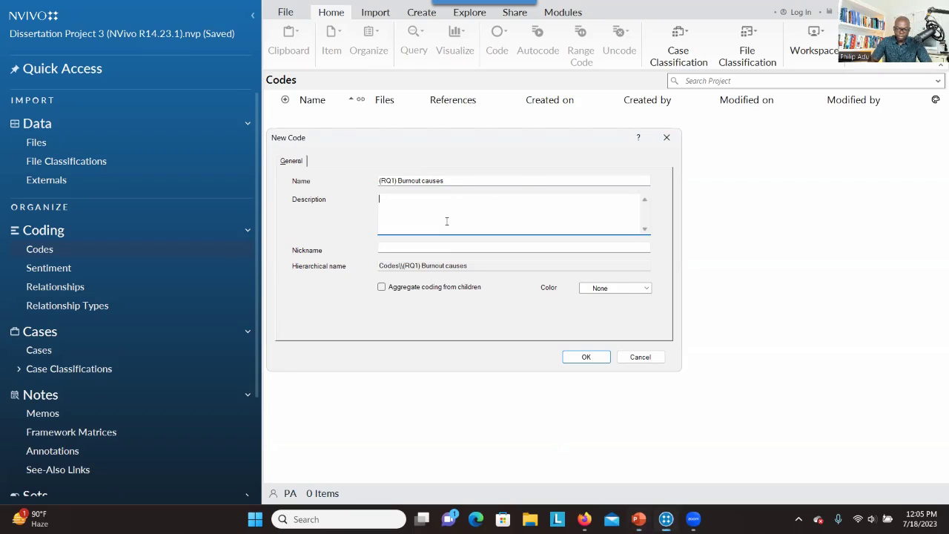
type("(1) What are the causes of burnout among primary healthcare physicians?")
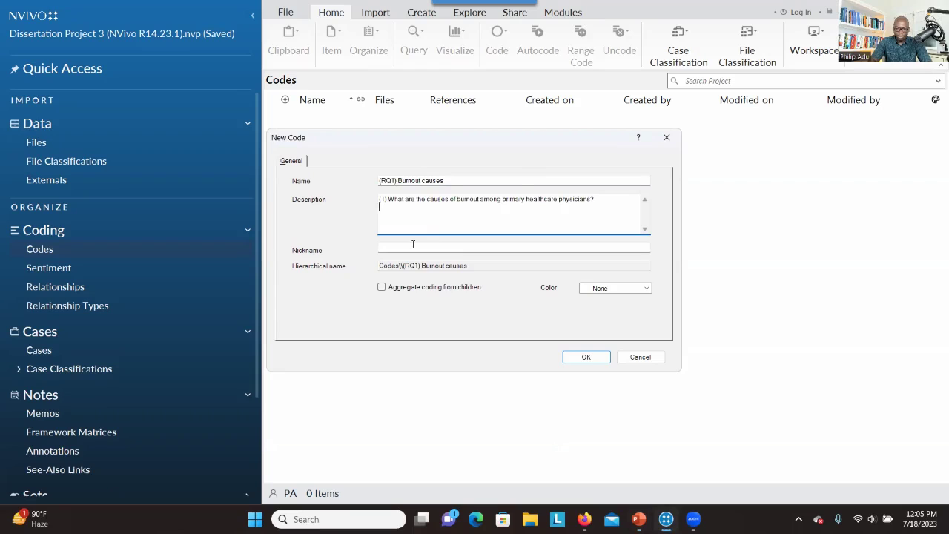
left_click(382, 287)
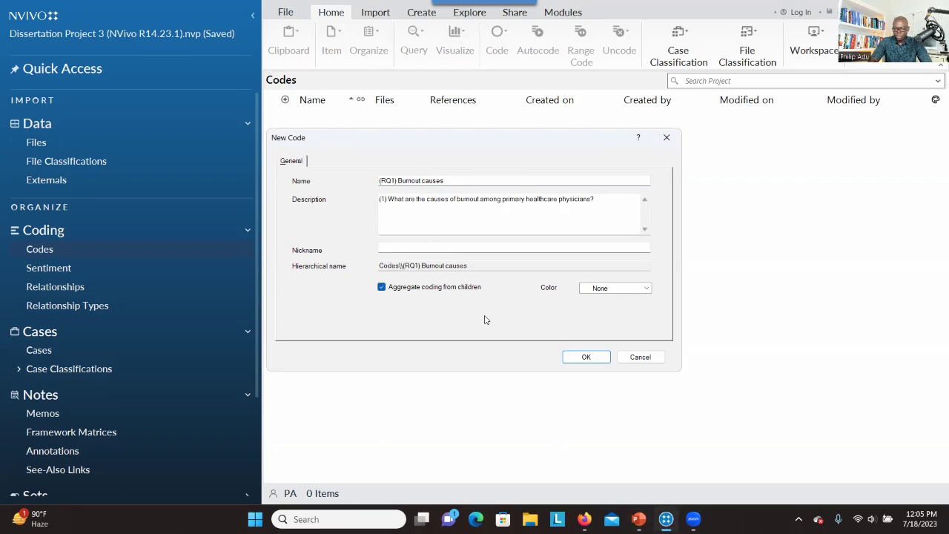
left_click(575, 359)
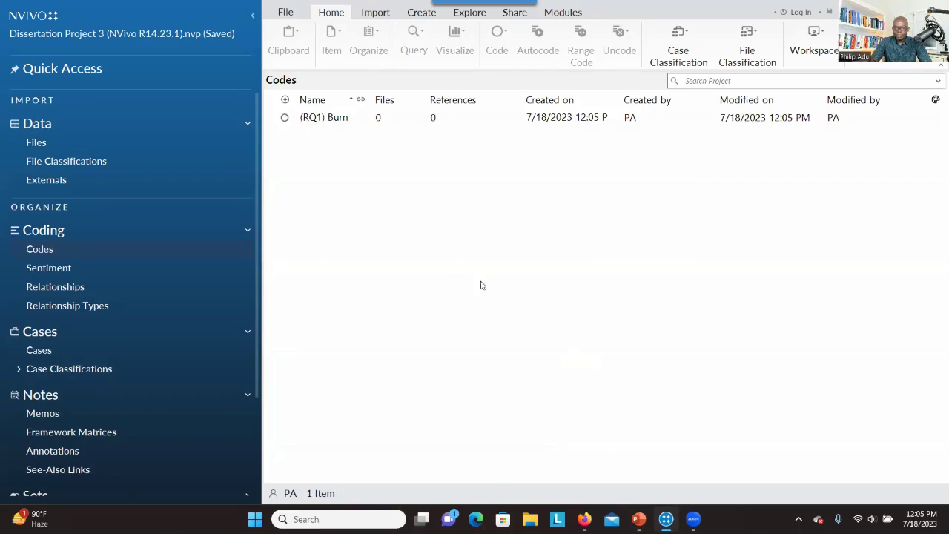
Create code '(RQ2) Burnout solutions' with research question 2 as description, aggregating coding from children.
right_click(366, 181)
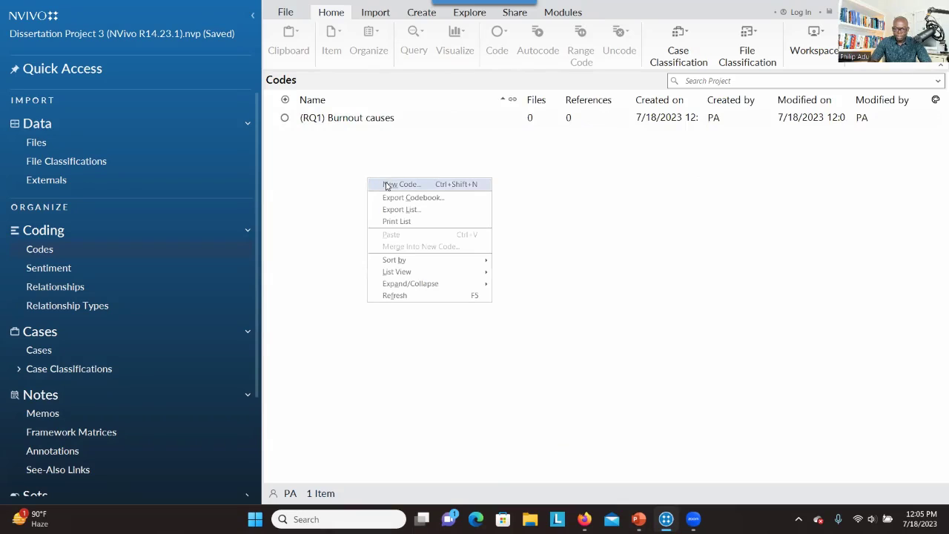
left_click(386, 185)
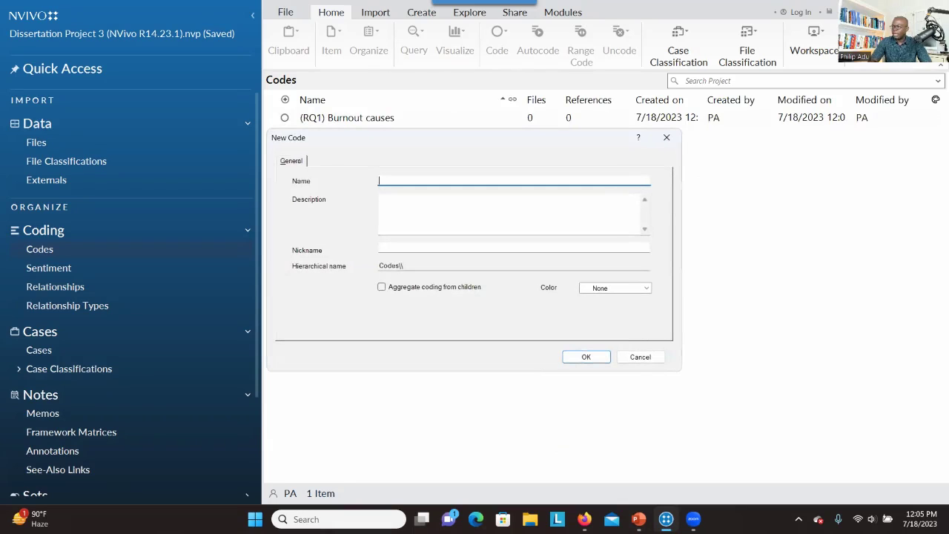
key("alt+Tab")
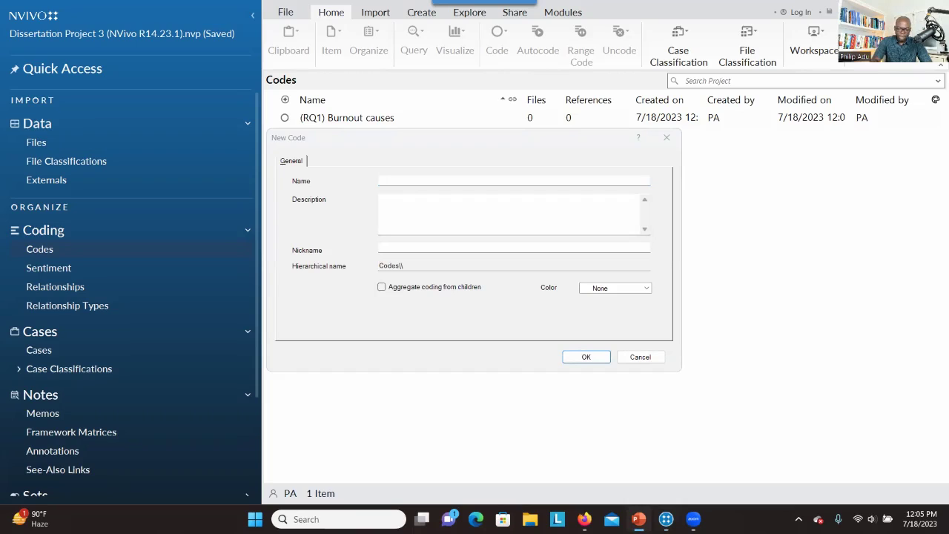
left_click(460, 180)
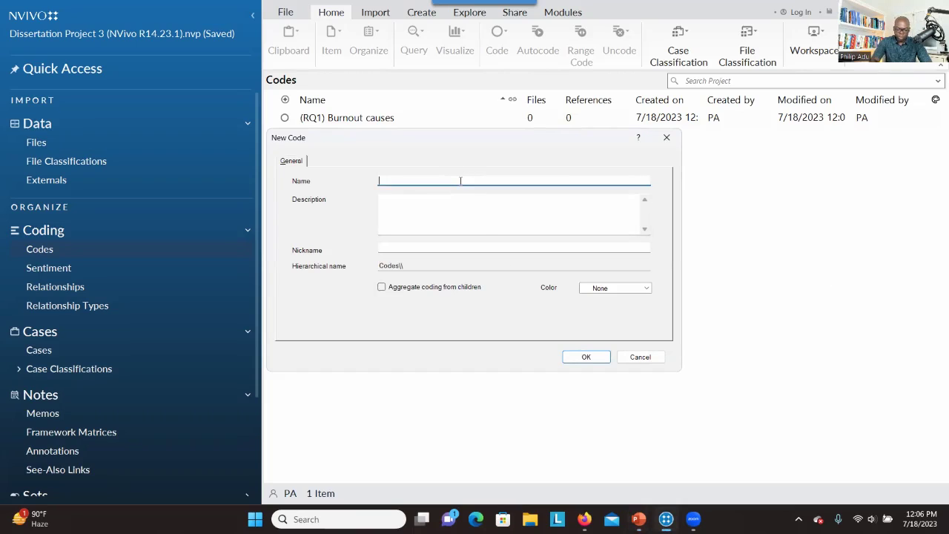
type("(RQ2) Burnout solutions")
left_click(431, 200)
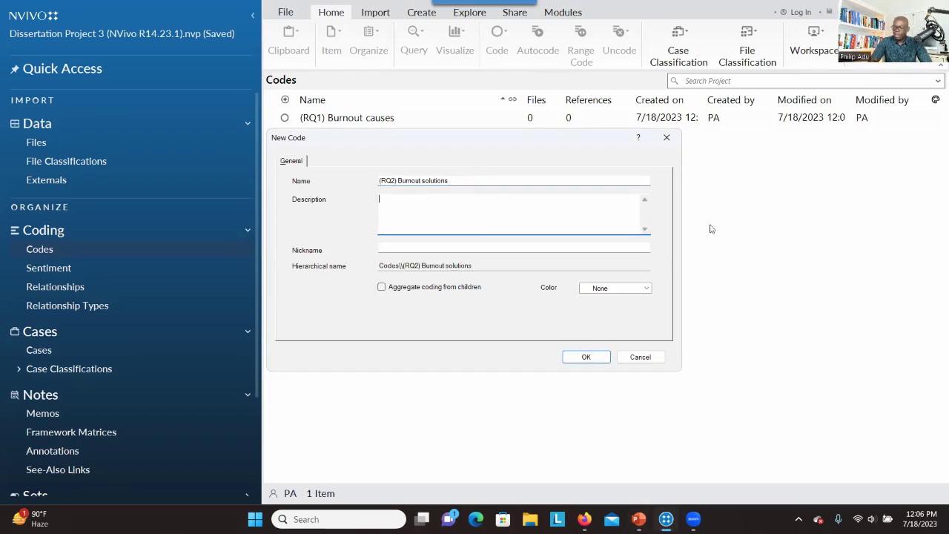
type("(2) What are the solutions of burnout among primary healthcare physicians?")
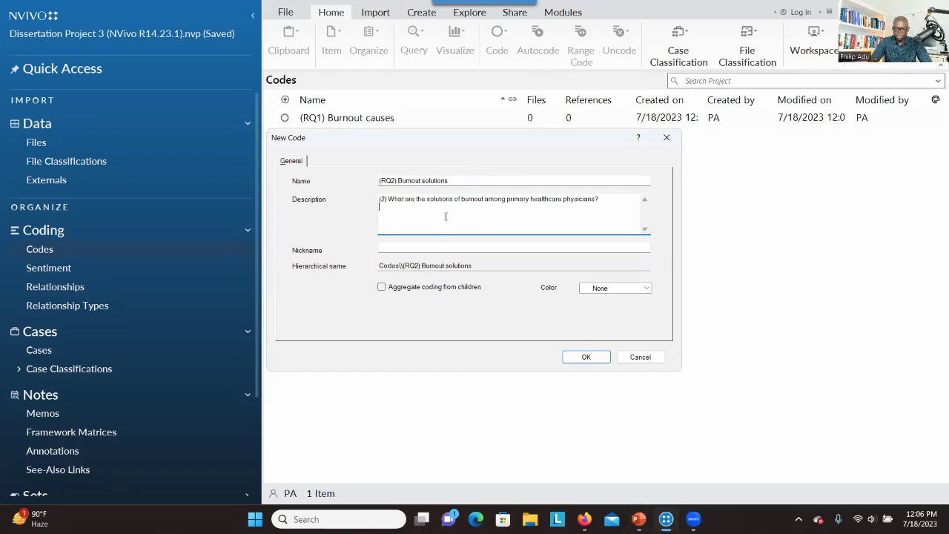
left_click(382, 287)
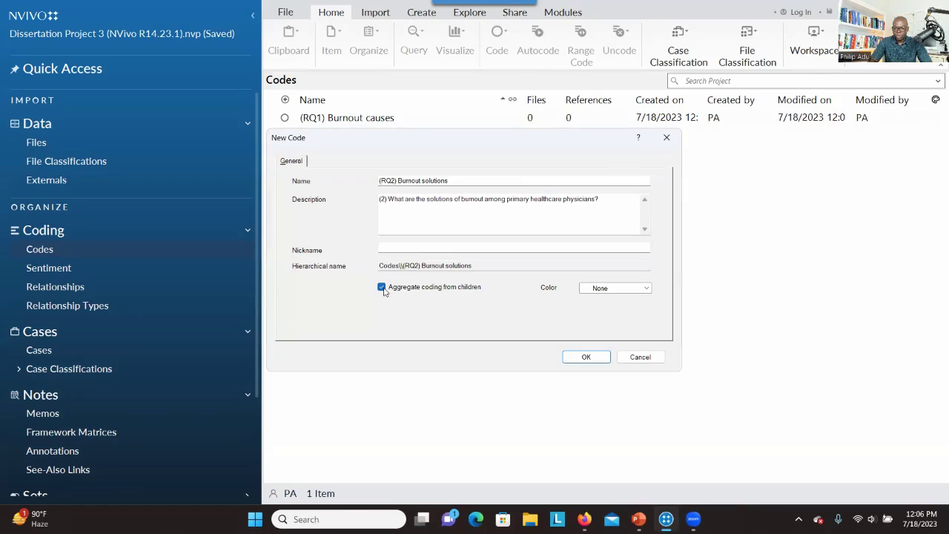
left_click(583, 357)
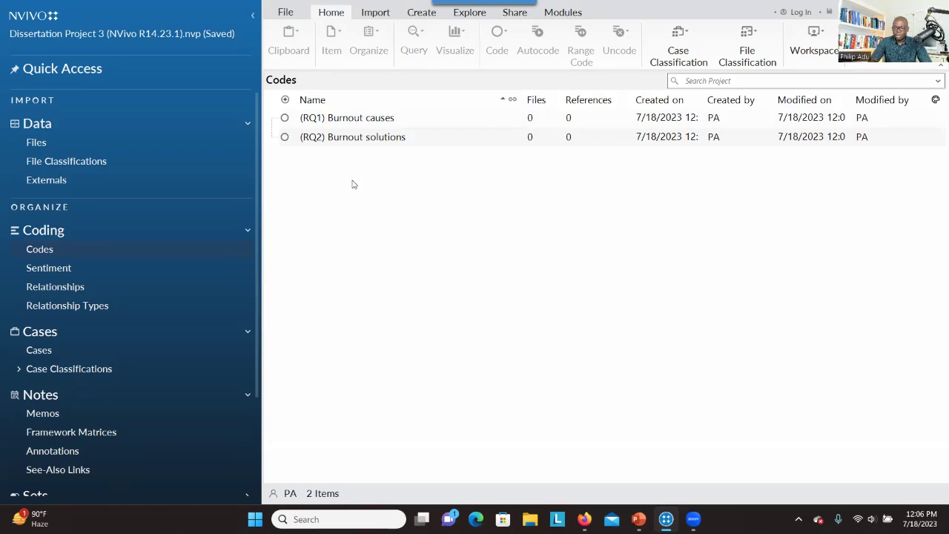
Create a new code named 'Research Questions' with aggregate coding from children enabled.
right_click(355, 186)
left_click(323, 181)
right_click(324, 183)
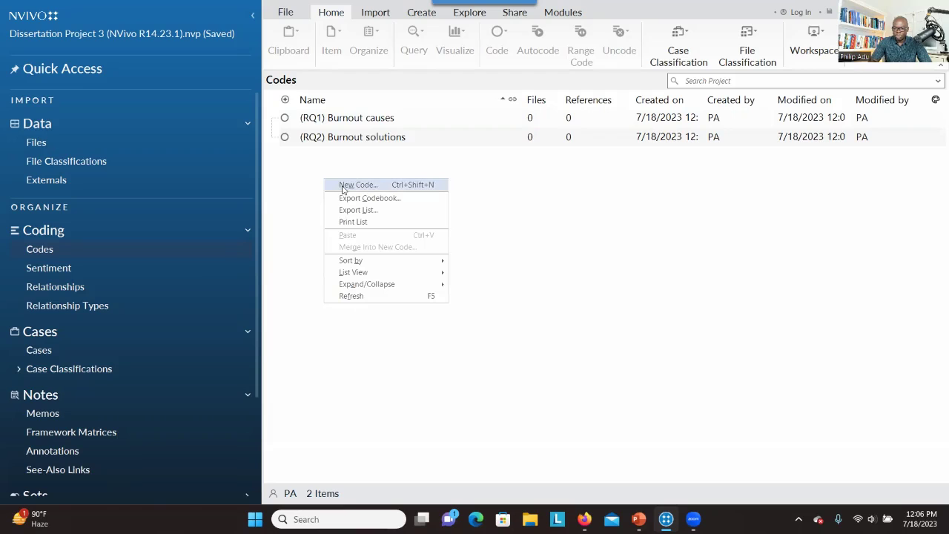
left_click(342, 187)
type("R")
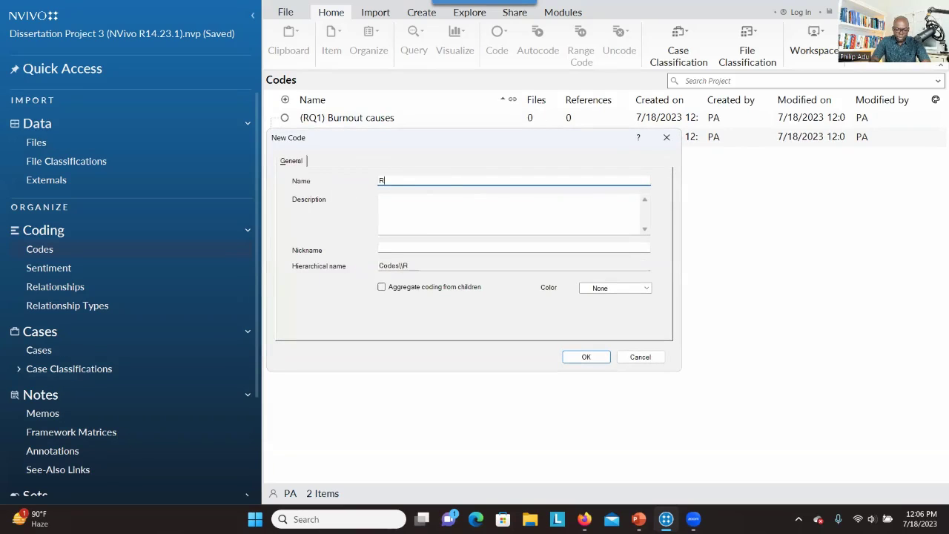
type("esearch Questions")
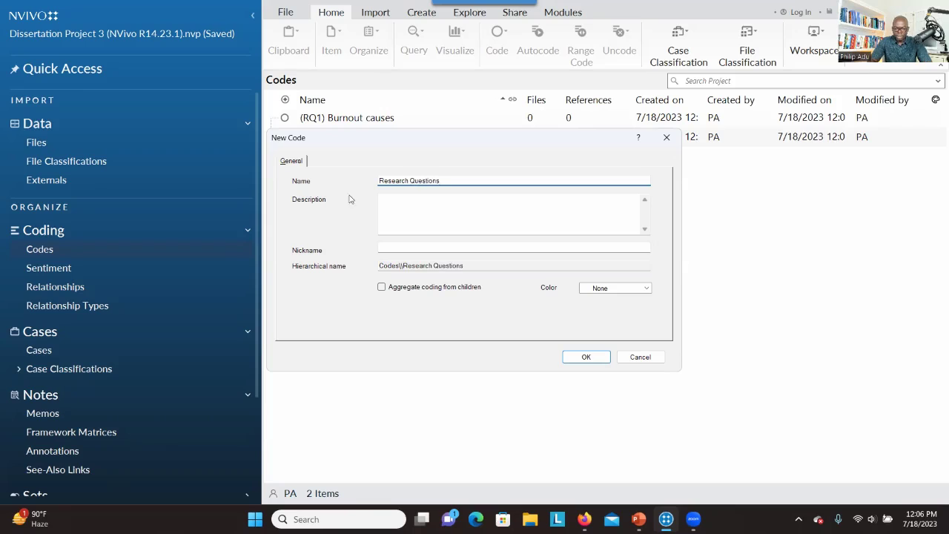
left_click(417, 289)
left_click(586, 355)
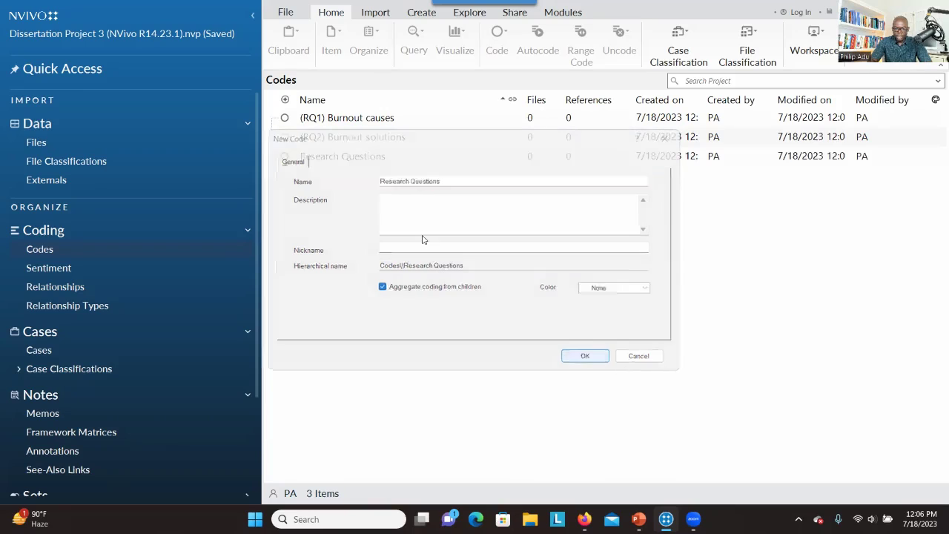
Drag (RQ2) Burnout solutions and (RQ1) Burnout causes under Research Questions, then return to PowerPoint.
left_click(370, 141)
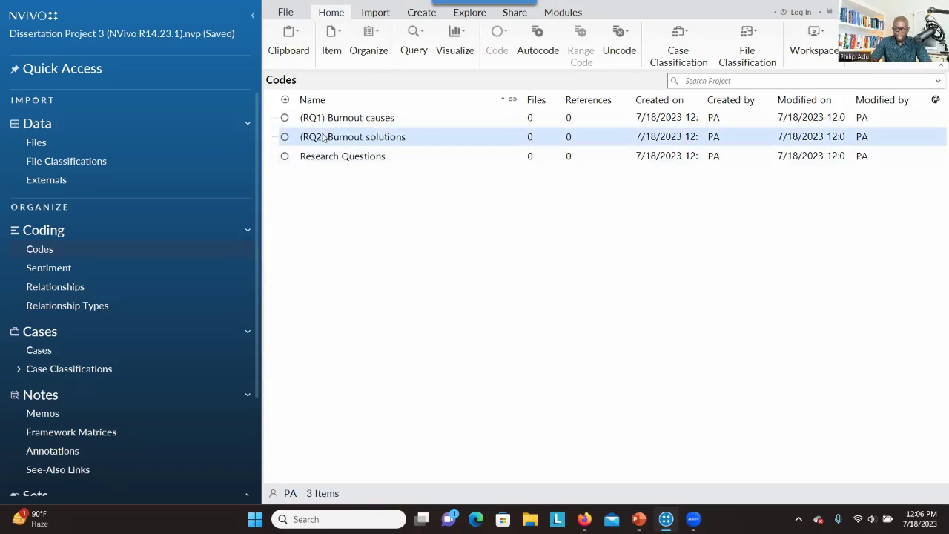
left_click(297, 141)
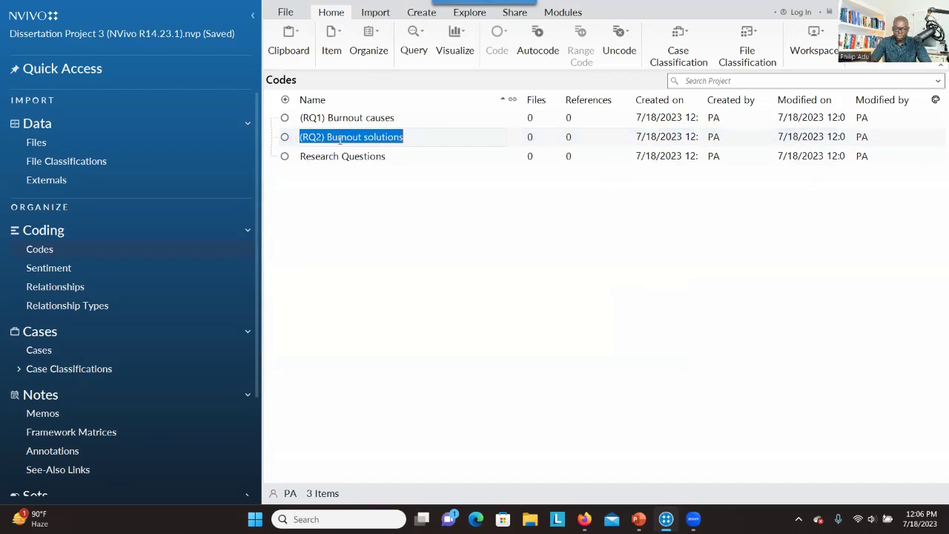
left_click_drag(291, 139, 293, 156)
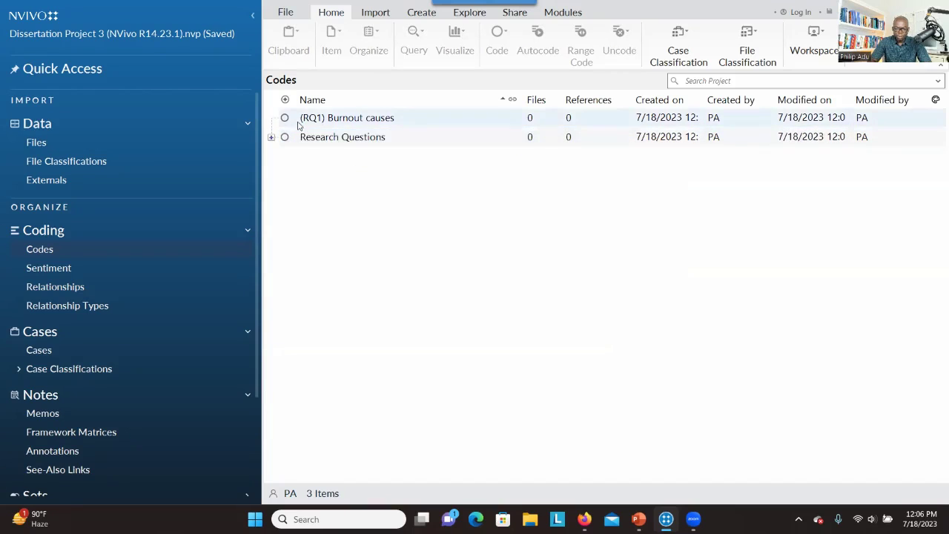
left_click_drag(292, 118, 284, 135)
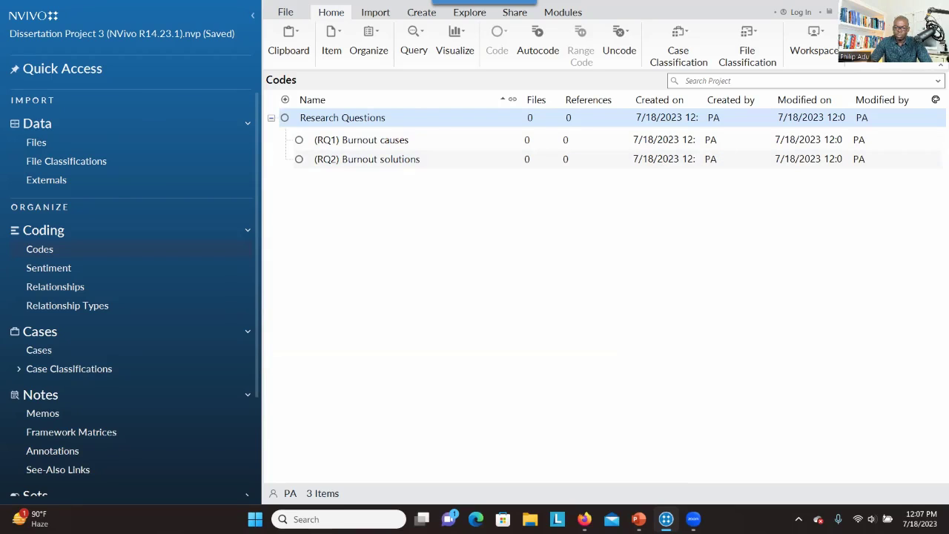
key("alt+Tab")
left_click(377, 84)
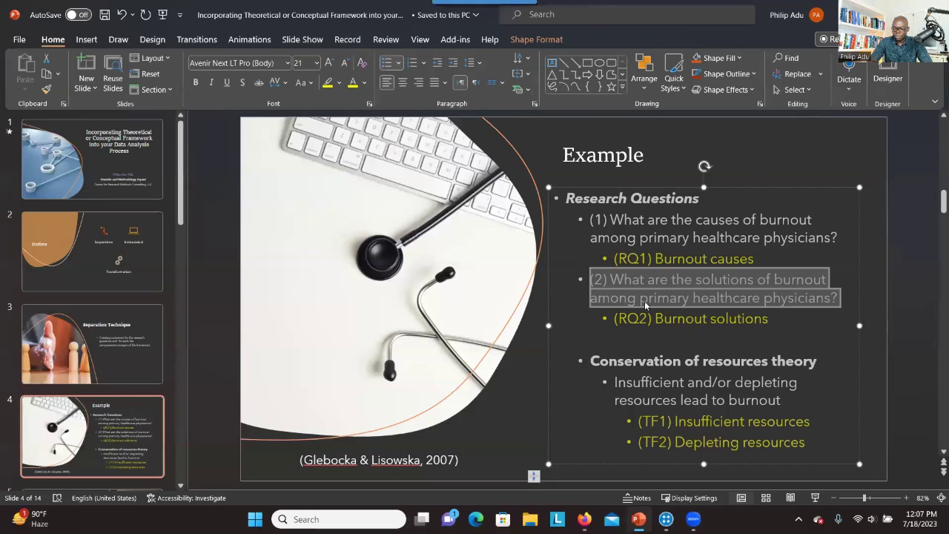
left_click(673, 382)
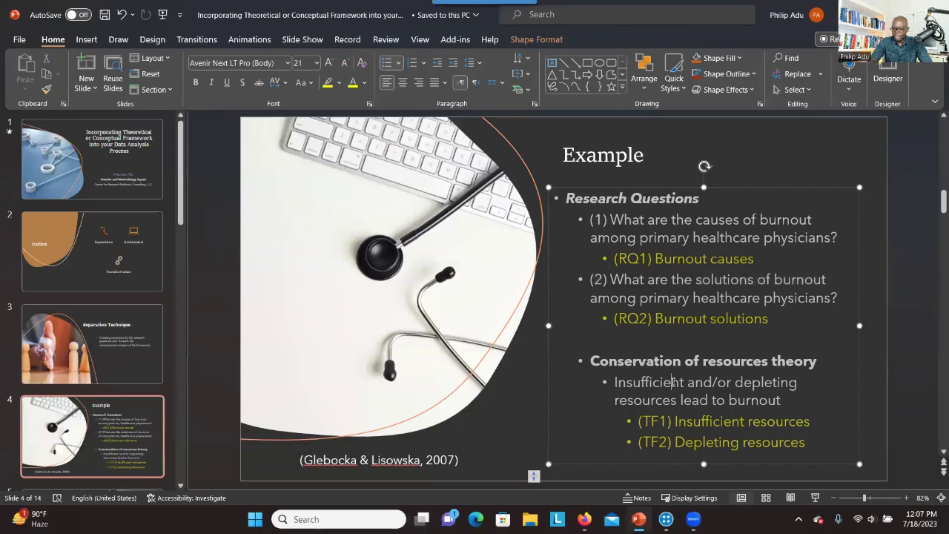
left_click(612, 384)
left_click(590, 361)
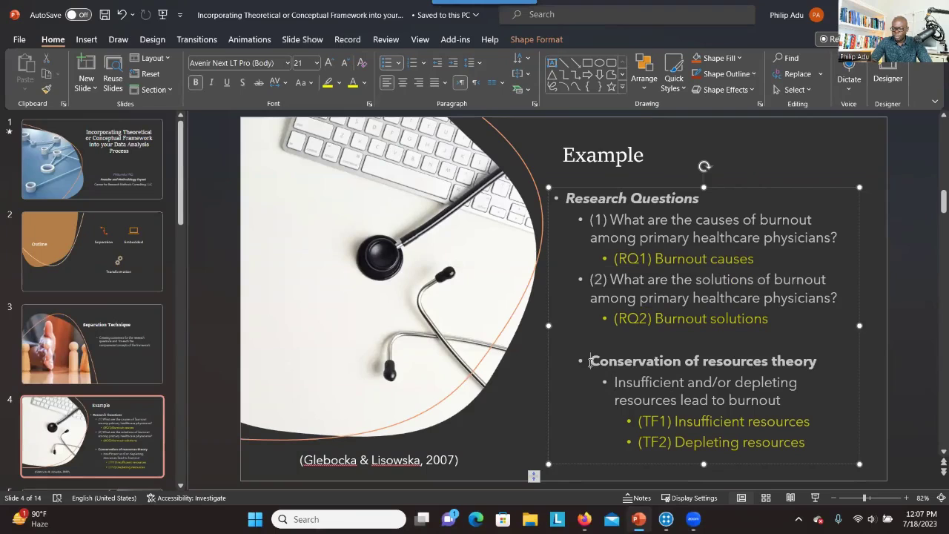
left_click_drag(591, 362, 800, 361)
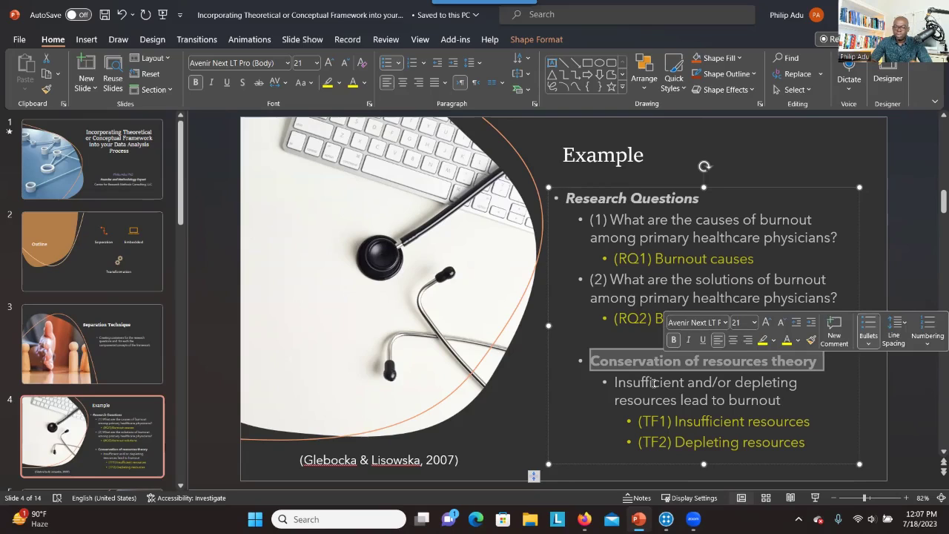